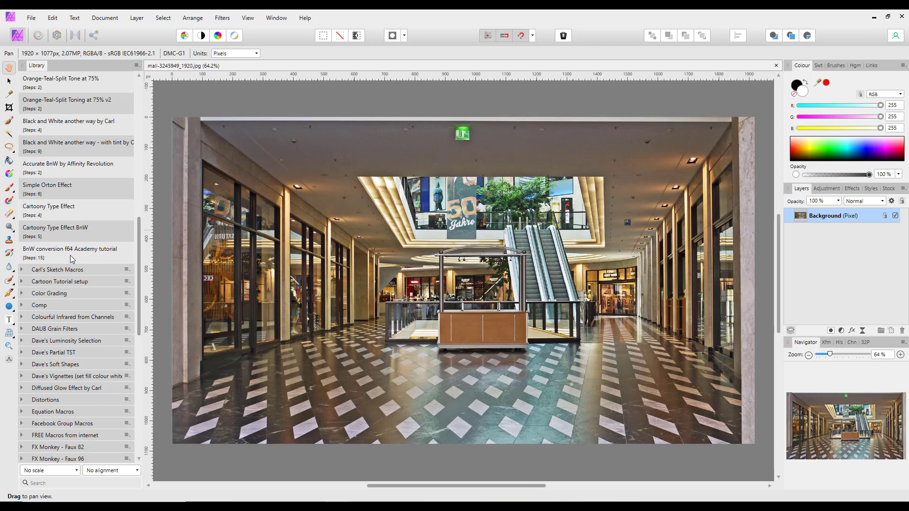
Step: Run the "BnW conversion f64 Academy tutorial" macro on the photo and select the 1-Shift Colours layer
{"action": "left_click", "coordinate": [71, 258]}
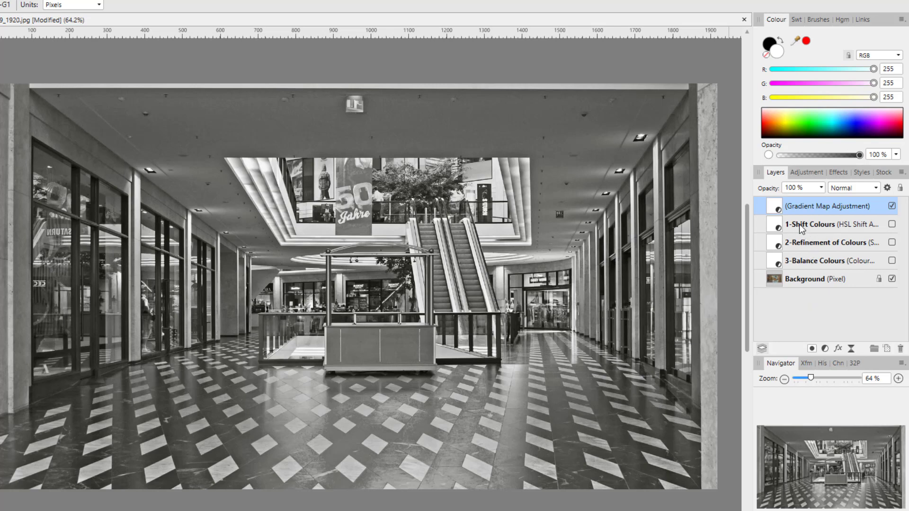
{"action": "left_click_drag", "start_coordinate": [800, 227], "coordinate": [801, 245]}
{"action": "left_click", "coordinate": [815, 226]}
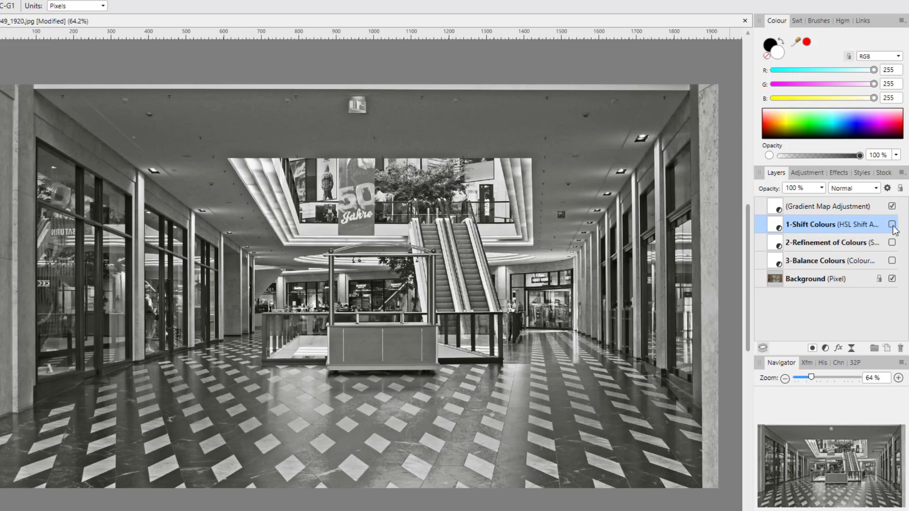
Step: Enable the 1-Shift Colours layer with its HSL settings open, keeping the Gradient Map Adjustment visible
{"action": "double_click", "coordinate": [776, 230]}
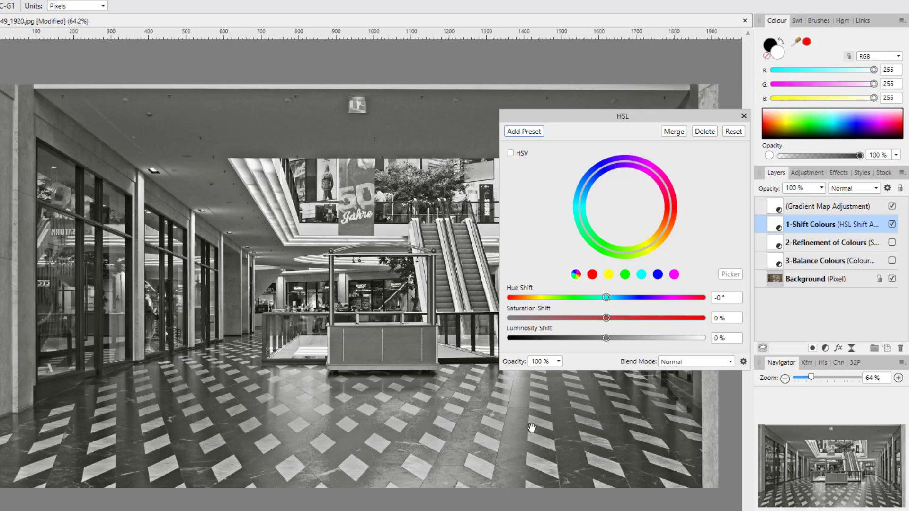
{"action": "left_click_drag", "start_coordinate": [656, 119], "coordinate": [619, 49]}
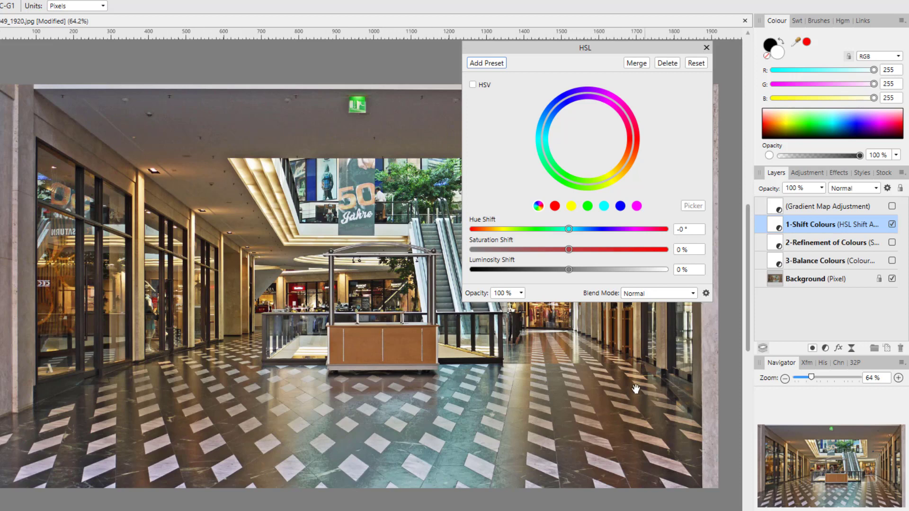
{"action": "left_click", "coordinate": [892, 207]}
Step: Retarget the HSL red range by sampling the kiosk's front panel, and set its saturation to 39% and luminosity to -37%
{"action": "left_click", "coordinate": [555, 206]}
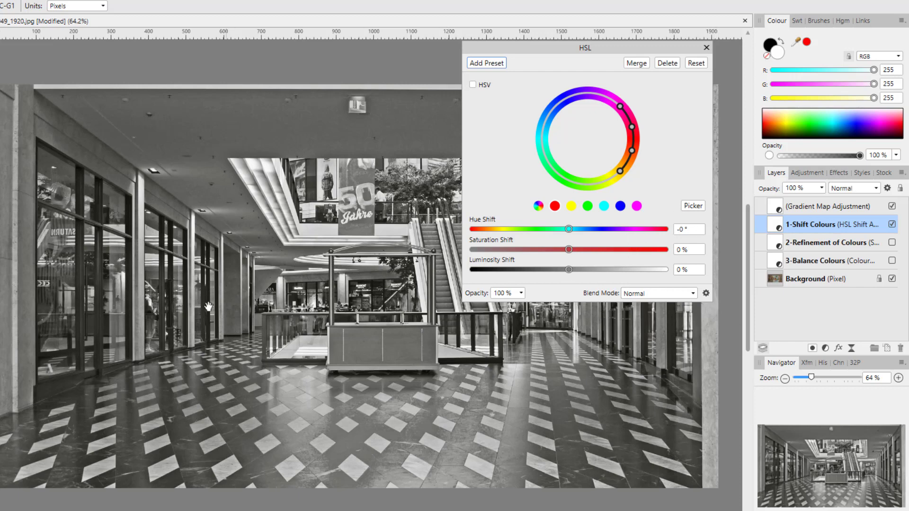
{"action": "left_click", "coordinate": [693, 207]}
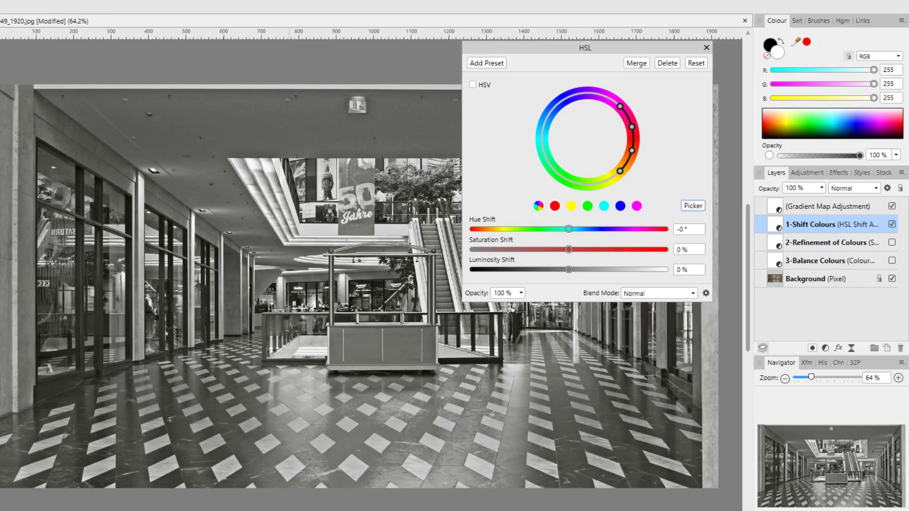
{"action": "left_click", "coordinate": [363, 349]}
{"action": "left_click_drag", "start_coordinate": [570, 249], "coordinate": [622, 252]}
{"action": "left_click_drag", "start_coordinate": [572, 249], "coordinate": [536, 280]}
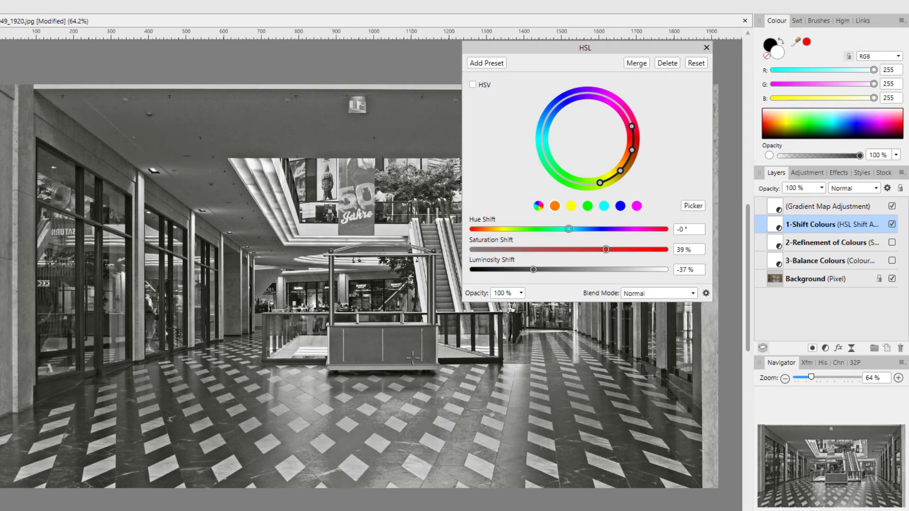
Step: Sample the tree foliage for the HSL green range, narrow that range, and set saturation to 29% and luminosity to -67%
{"action": "left_click", "coordinate": [589, 207]}
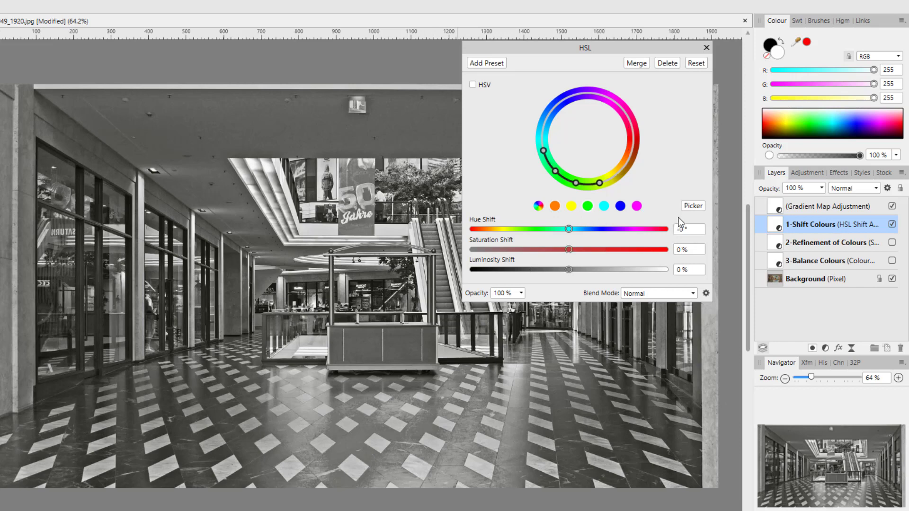
{"action": "left_click", "coordinate": [694, 206]}
{"action": "left_click", "coordinate": [421, 176]}
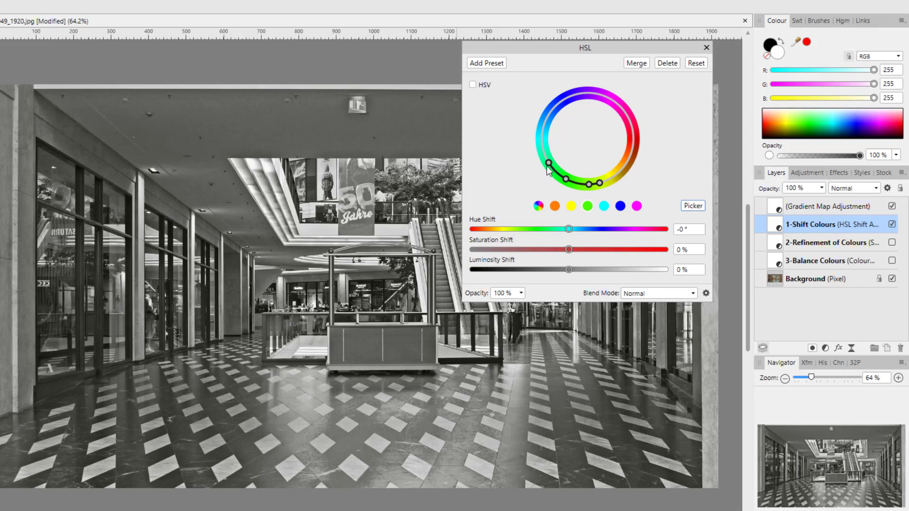
{"action": "left_click_drag", "start_coordinate": [547, 165], "coordinate": [598, 184]}
{"action": "left_click_drag", "start_coordinate": [570, 249], "coordinate": [506, 272]}
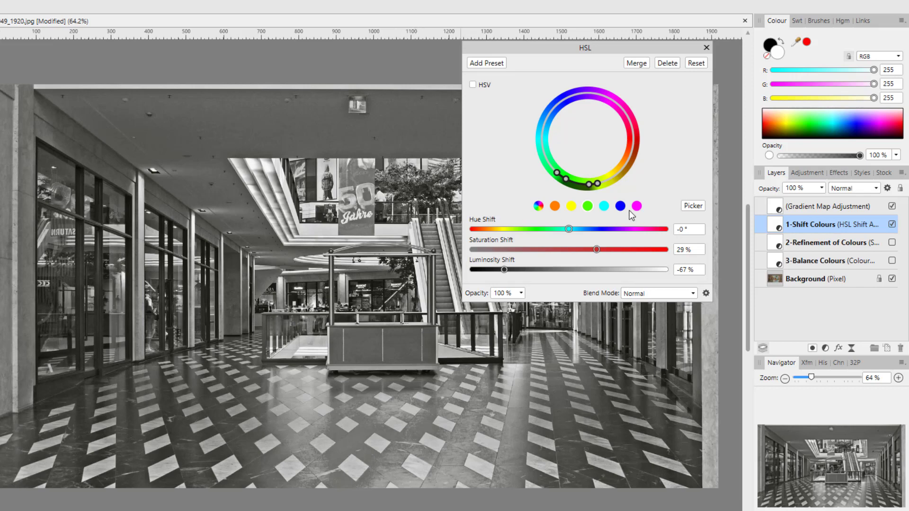
{"action": "left_click", "coordinate": [892, 207]}
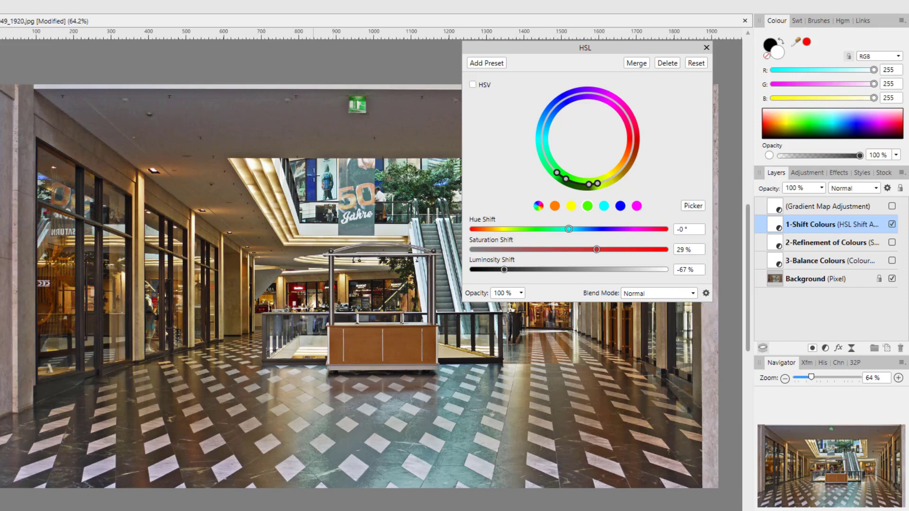
{"action": "left_click", "coordinate": [892, 206]}
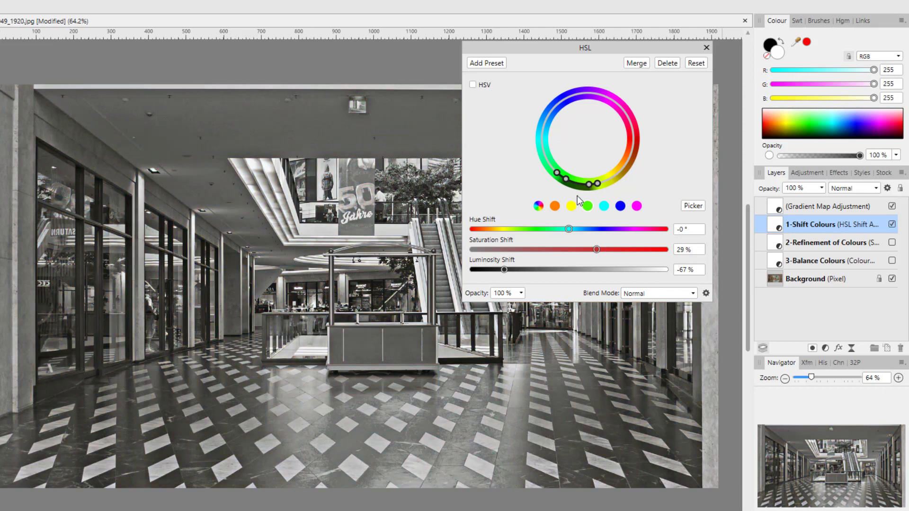
Step: Retarget the HSL cyan range to the blue poster behind the balcony, with saturation at 4% and luminosity at 44%
{"action": "left_click", "coordinate": [604, 207]}
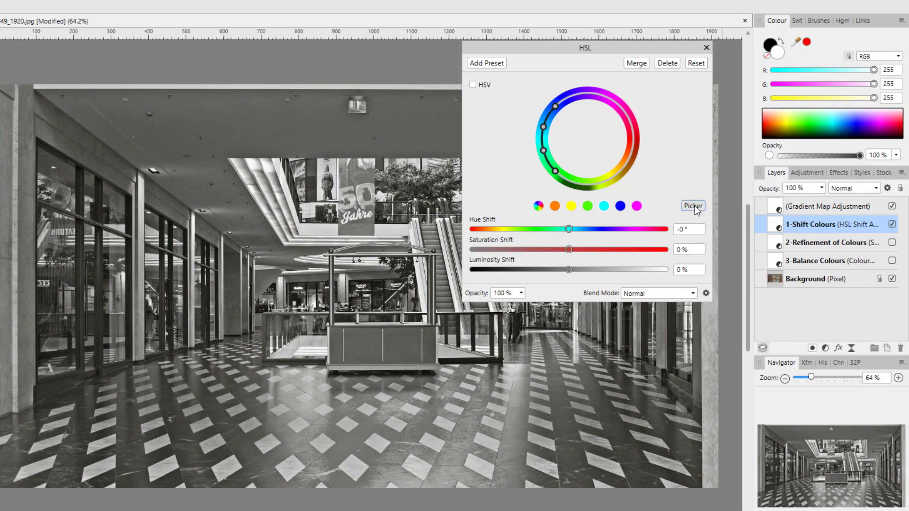
{"action": "left_click", "coordinate": [312, 171]}
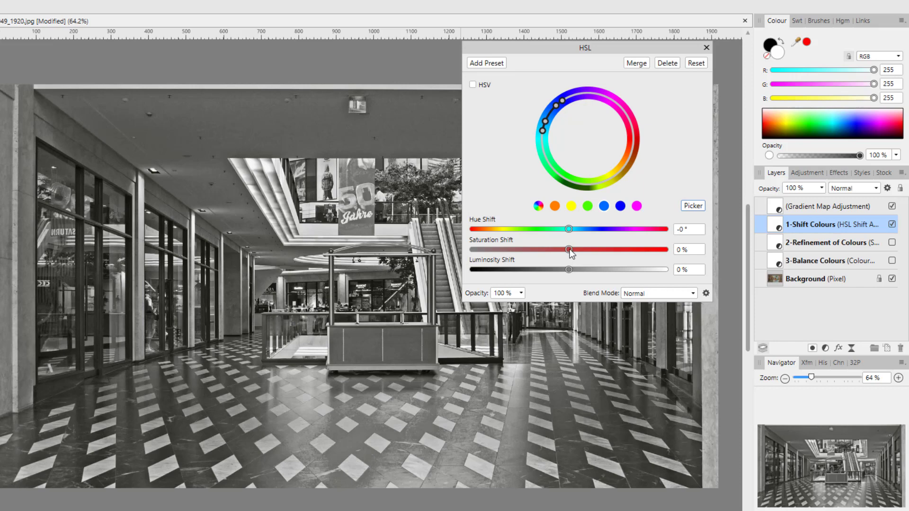
{"action": "left_click_drag", "start_coordinate": [569, 249], "coordinate": [538, 255]}
{"action": "left_click_drag", "start_coordinate": [568, 269], "coordinate": [615, 279]}
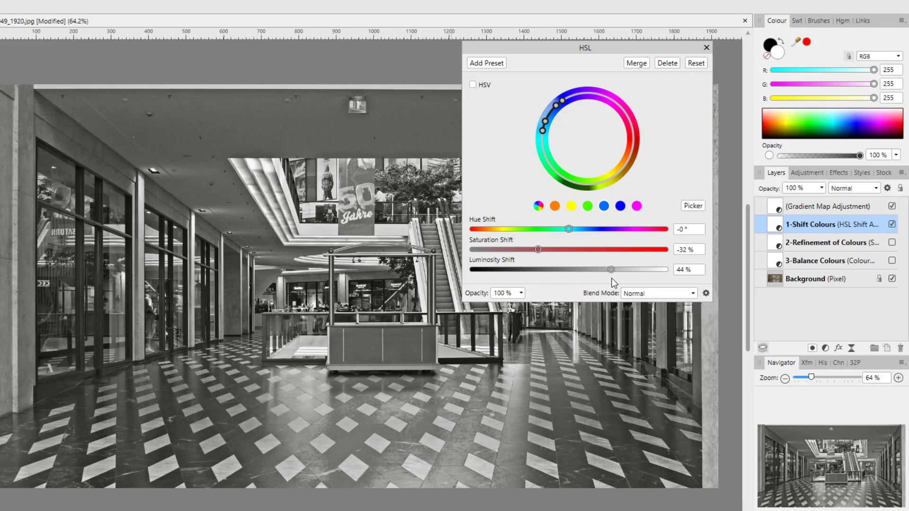
{"action": "left_click_drag", "start_coordinate": [538, 249], "coordinate": [570, 251]}
{"action": "left_click", "coordinate": [892, 206]}
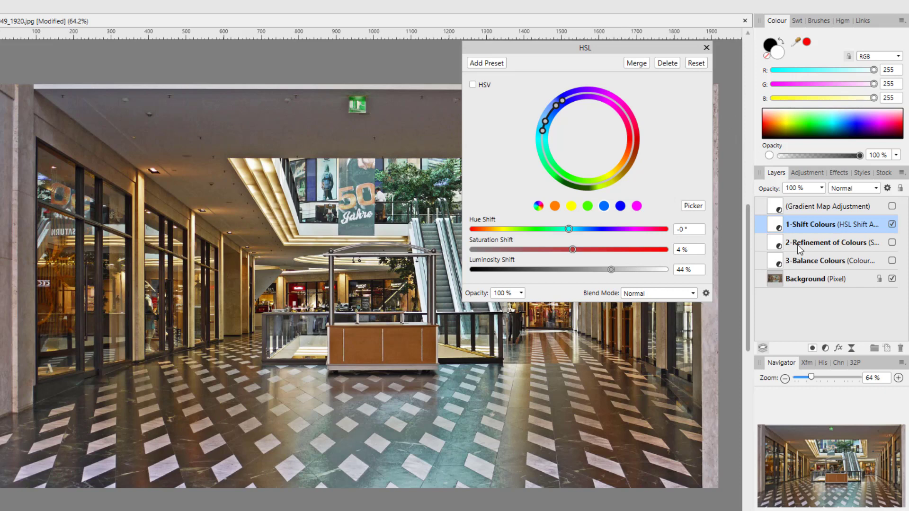
{"action": "left_click", "coordinate": [892, 206]}
Step: Retarget the HSL magenta range to the foreground floor, set saturation to -26% and luminosity to -19%, and close the settings
{"action": "left_click", "coordinate": [637, 207]}
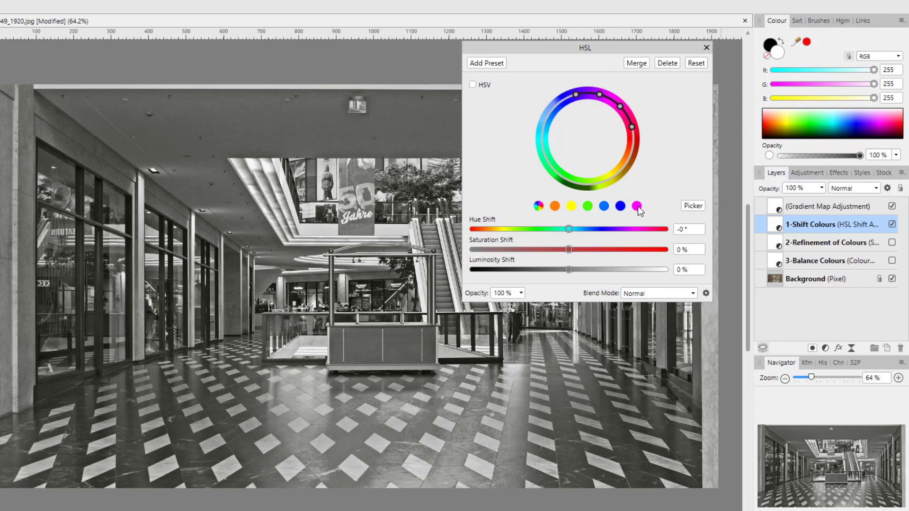
{"action": "left_click", "coordinate": [692, 205]}
{"action": "left_click", "coordinate": [572, 448]}
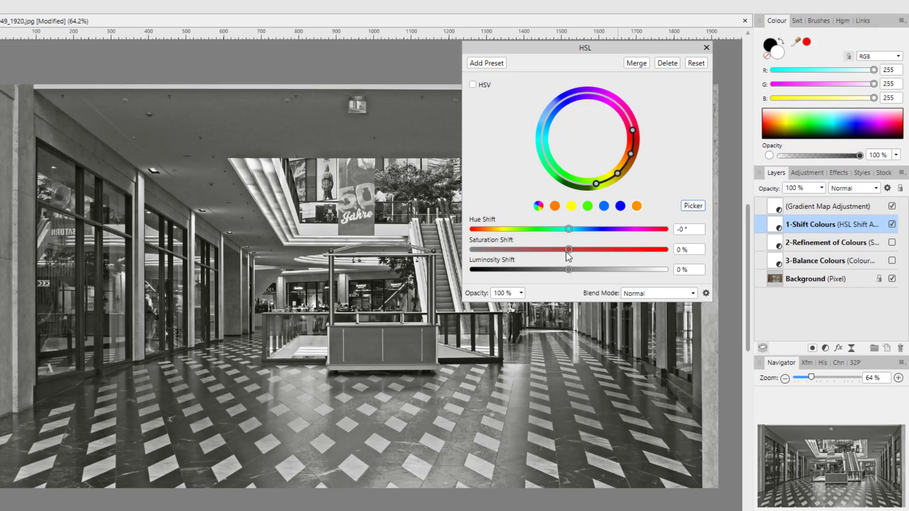
{"action": "left_click_drag", "start_coordinate": [570, 249], "coordinate": [550, 274]}
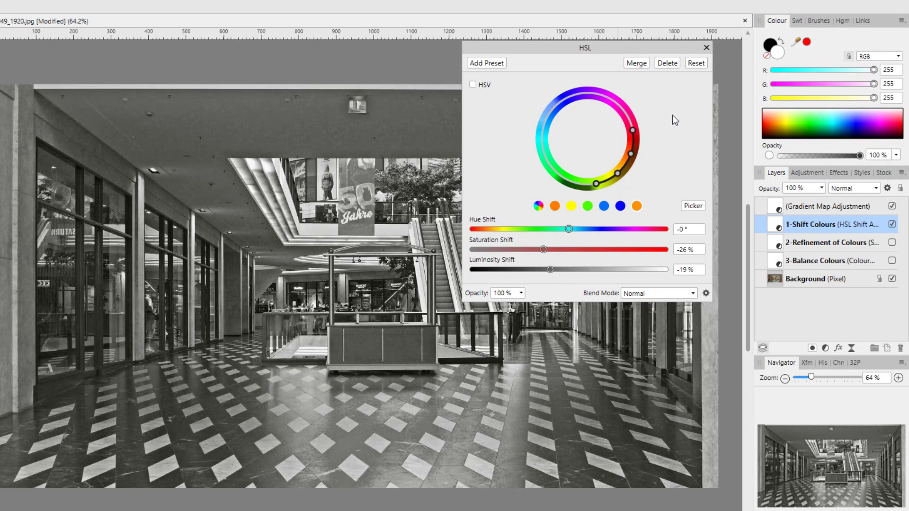
{"action": "left_click", "coordinate": [706, 48]}
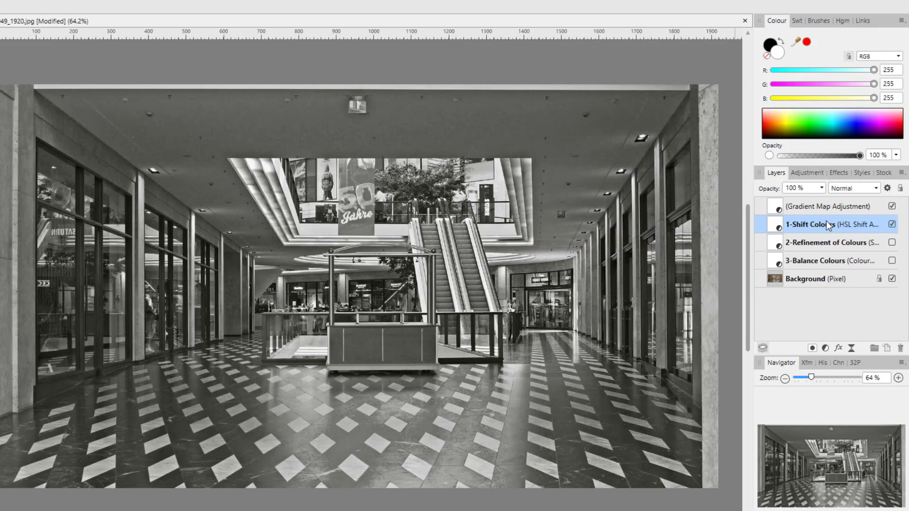
Step: Enable the 2-Refinement of Colours layer and open its Selective Colour settings clear of the photo's centre
{"action": "left_click", "coordinate": [818, 244]}
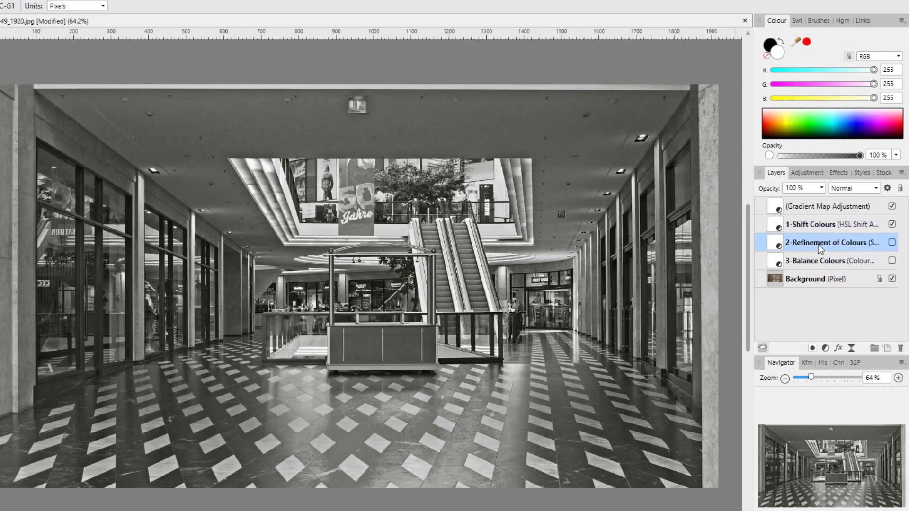
{"action": "left_click", "coordinate": [891, 243]}
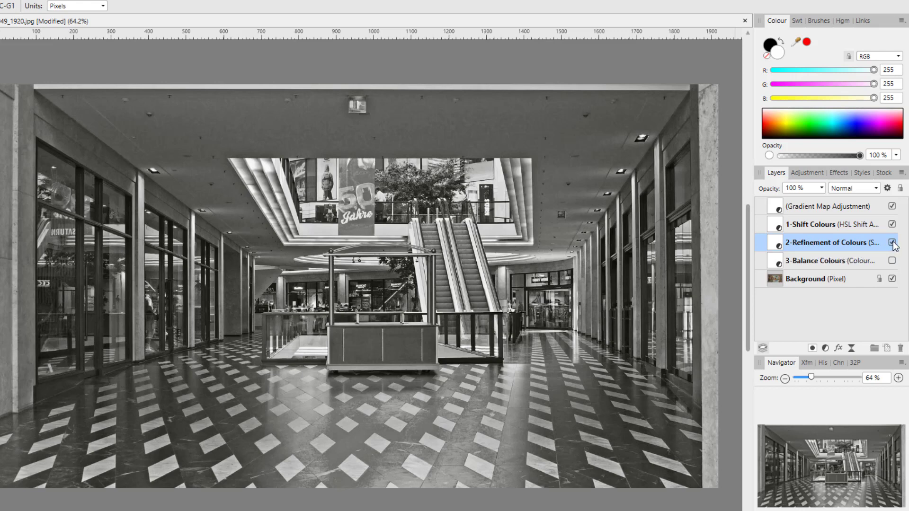
{"action": "double_click", "coordinate": [777, 246]}
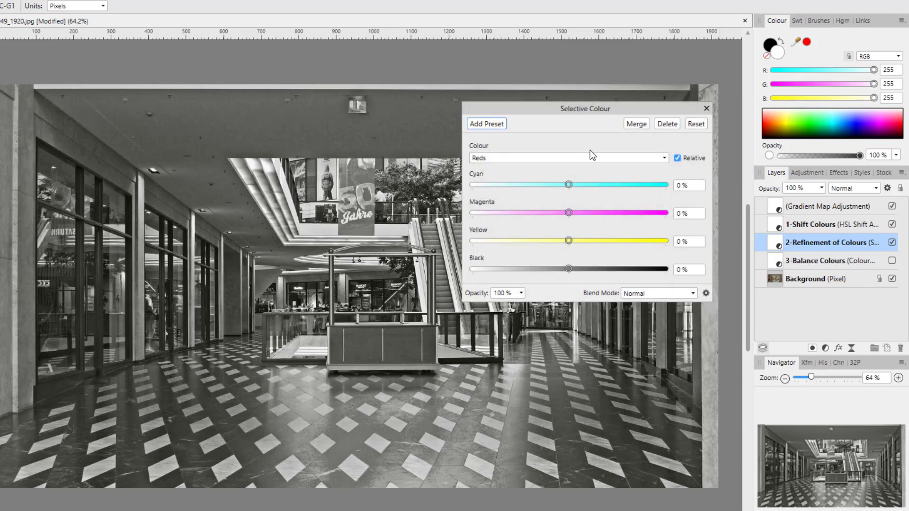
{"action": "left_click_drag", "start_coordinate": [626, 109], "coordinate": [620, 53]}
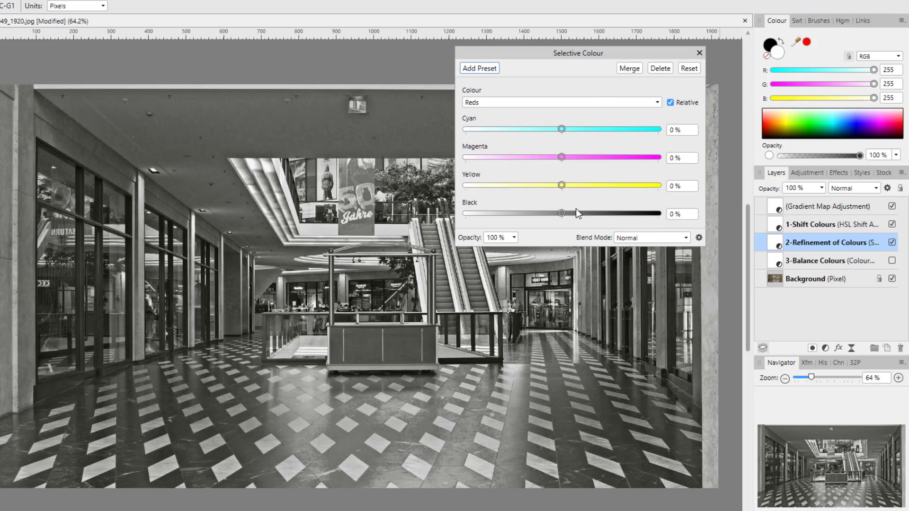
Step: Adjust the reds in Selective Colour to 11% magenta and 35% yellow
{"action": "left_click", "coordinate": [651, 103]}
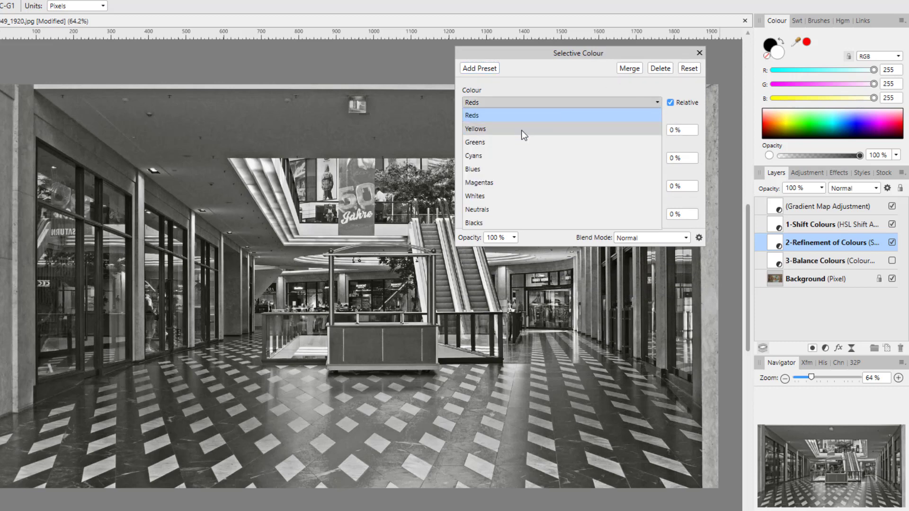
{"action": "left_click", "coordinate": [657, 103]}
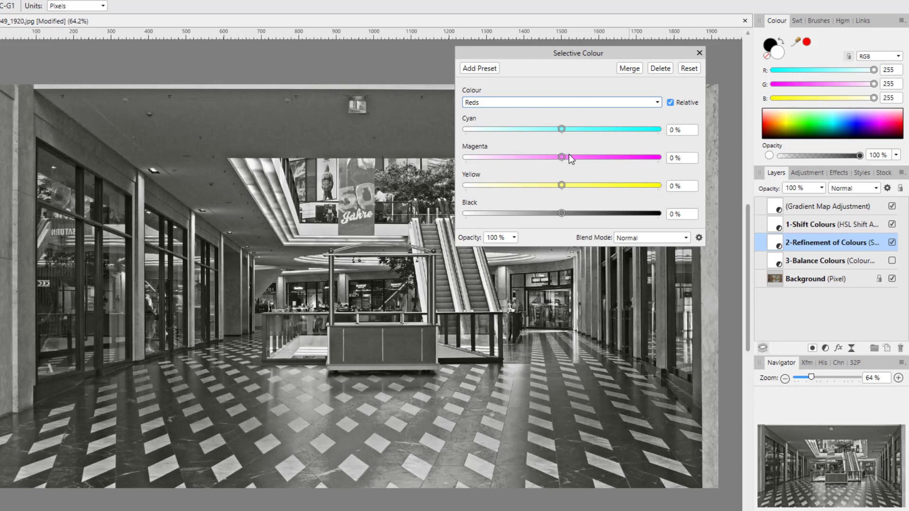
{"action": "left_click_drag", "start_coordinate": [563, 130], "coordinate": [596, 190]}
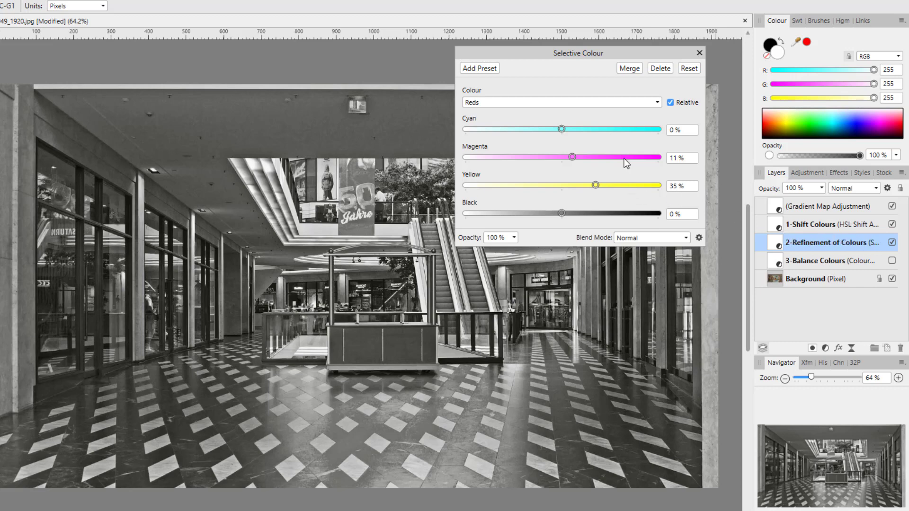
Step: Adjust the yellows in Selective Colour to 45% magenta and 29% yellow, leaving cyan at 0%
{"action": "left_click", "coordinate": [657, 103]}
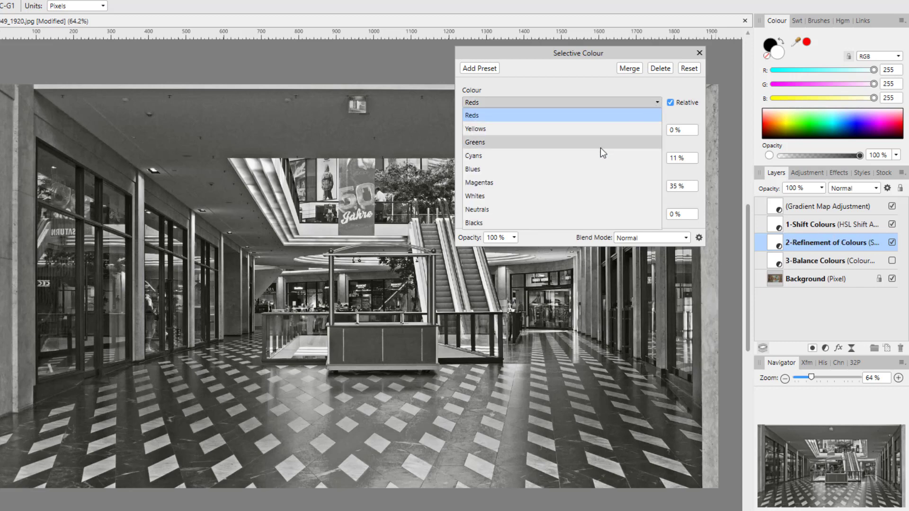
{"action": "left_click", "coordinate": [490, 129]}
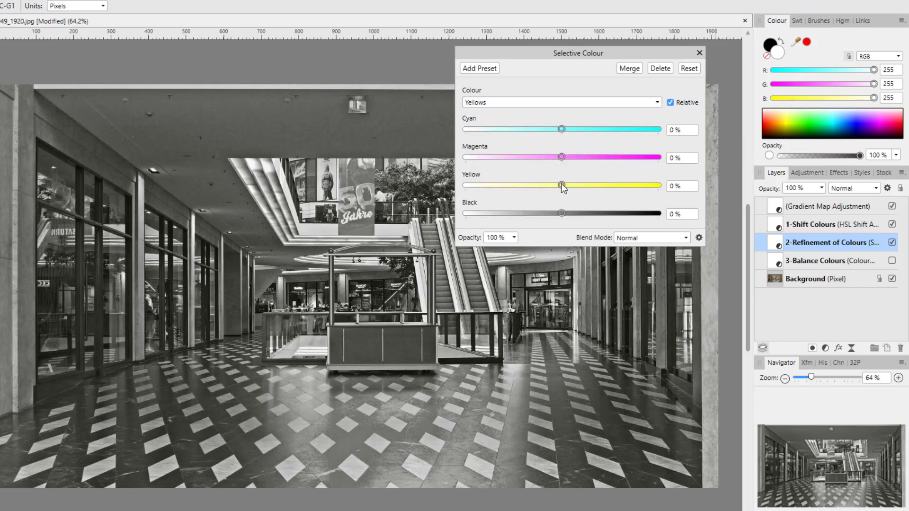
{"action": "left_click_drag", "start_coordinate": [561, 184], "coordinate": [592, 203]}
{"action": "left_click_drag", "start_coordinate": [563, 157], "coordinate": [607, 160]}
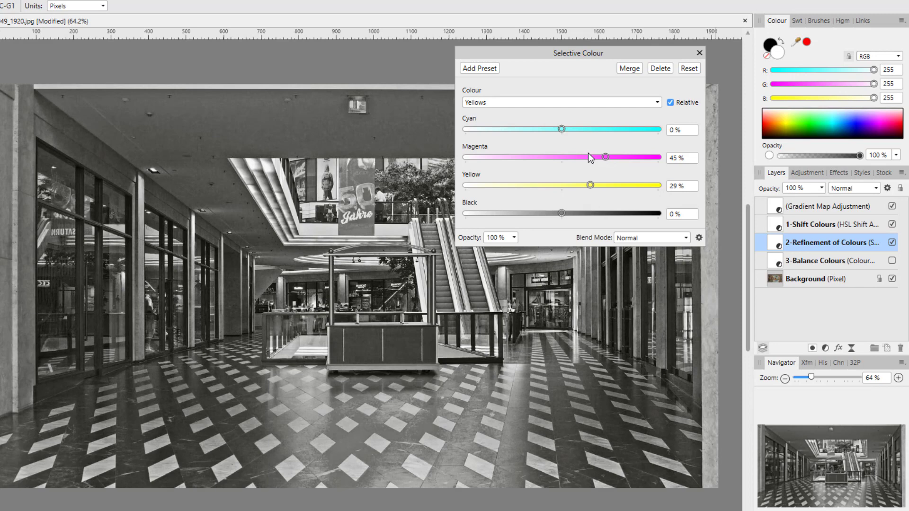
{"action": "mouse_move", "coordinate": [564, 130]}
{"action": "left_mouse_down"}
{"action": "mouse_move", "coordinate": [522, 133]}
{"action": "mouse_move", "coordinate": [620, 137]}
{"action": "mouse_move", "coordinate": [544, 147]}
{"action": "mouse_move", "coordinate": [566, 146]}
{"action": "left_mouse_up"}
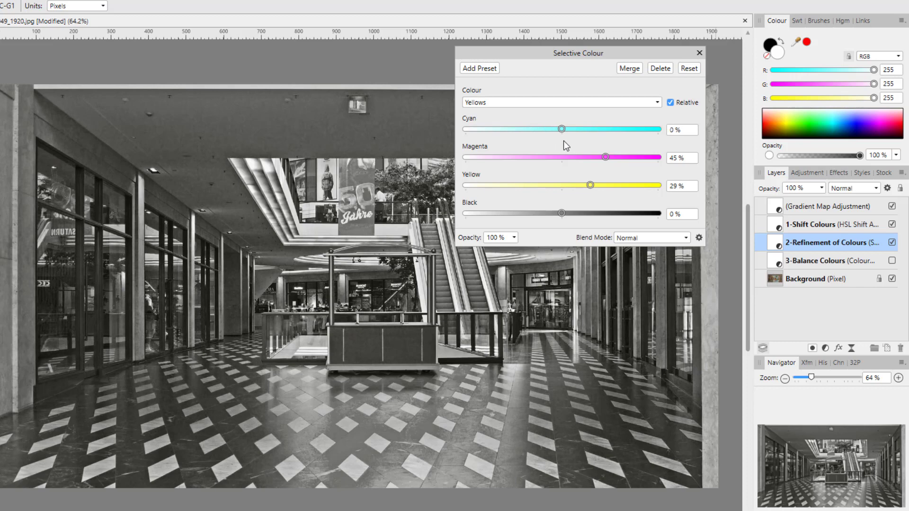
Step: Adjust the blues in Selective Colour to -13% cyan and 6% magenta
{"action": "left_click", "coordinate": [657, 101]}
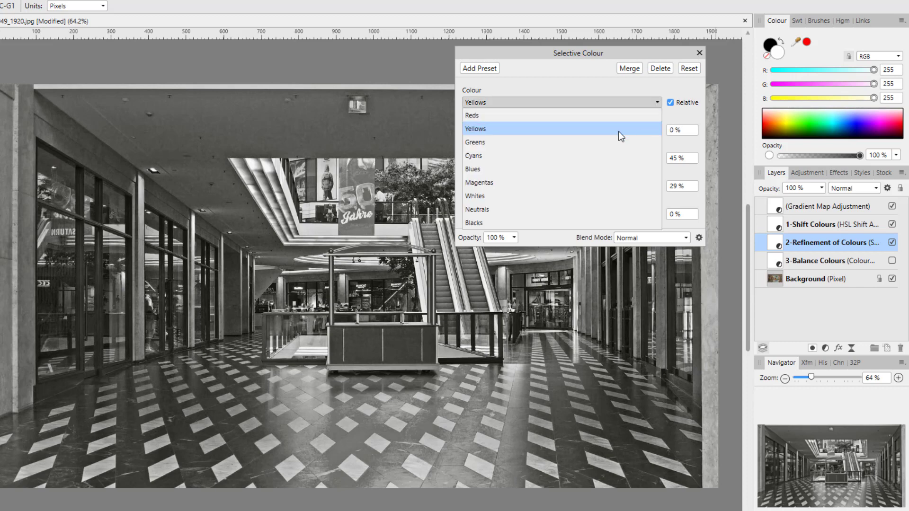
{"action": "left_click", "coordinate": [602, 170]}
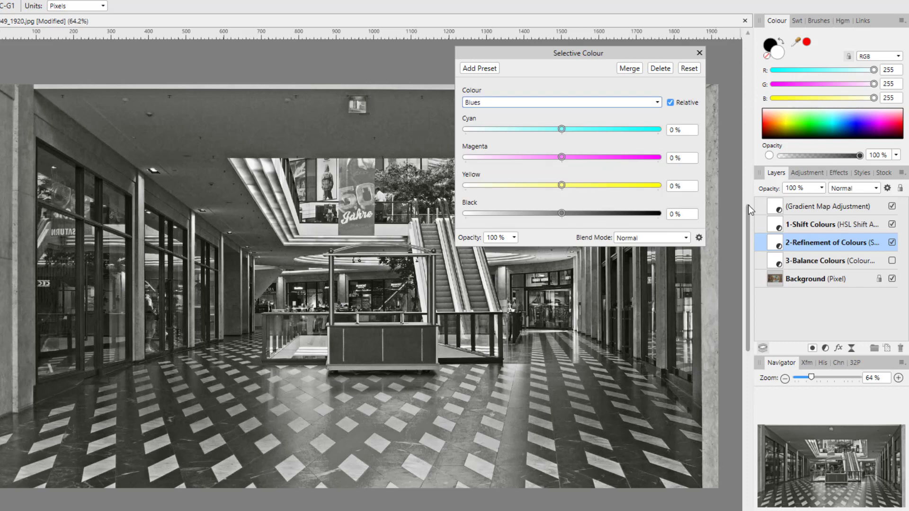
{"action": "mouse_move", "coordinate": [562, 128]}
{"action": "left_mouse_down"}
{"action": "mouse_move", "coordinate": [511, 135]}
{"action": "mouse_move", "coordinate": [548, 129]}
{"action": "left_mouse_up"}
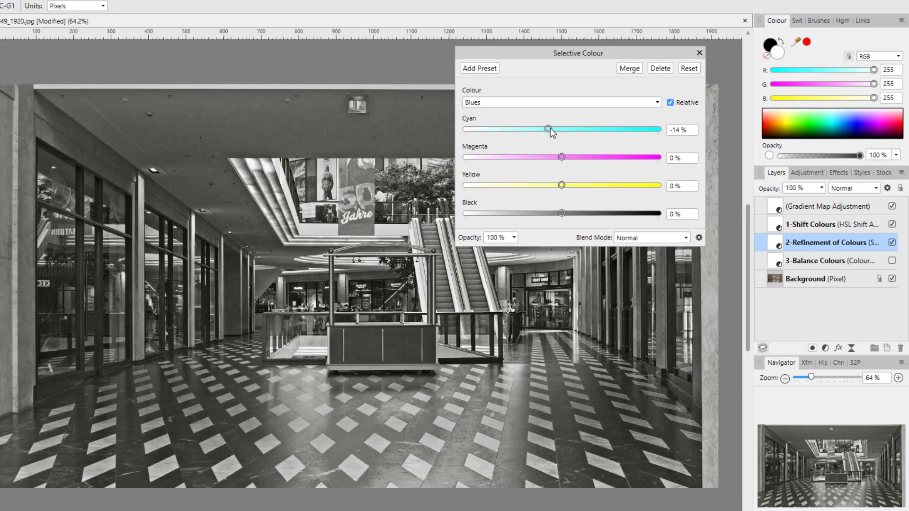
{"action": "left_click_drag", "start_coordinate": [549, 129], "coordinate": [562, 187]}
{"action": "left_click", "coordinate": [658, 103]}
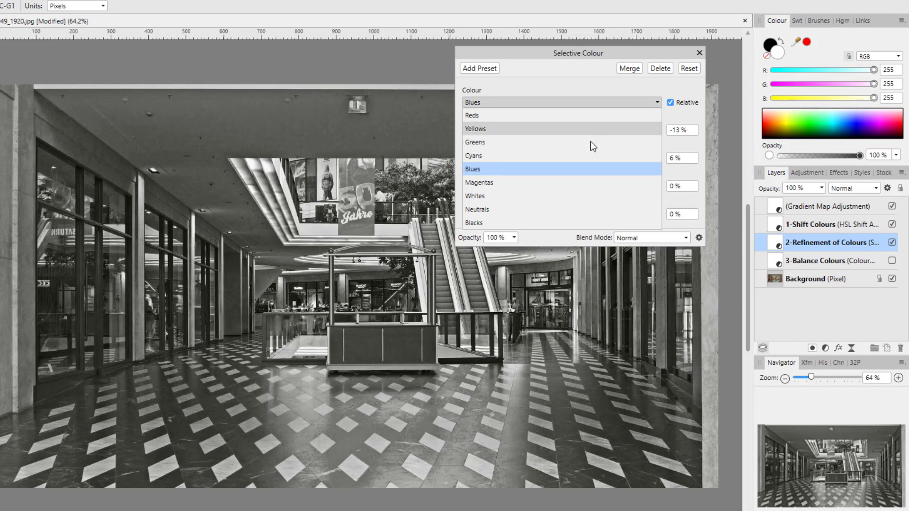
Step: Try colour adjustments on the magentas in Selective Colour, leave them all at 0%, and close the settings
{"action": "left_click", "coordinate": [493, 189]}
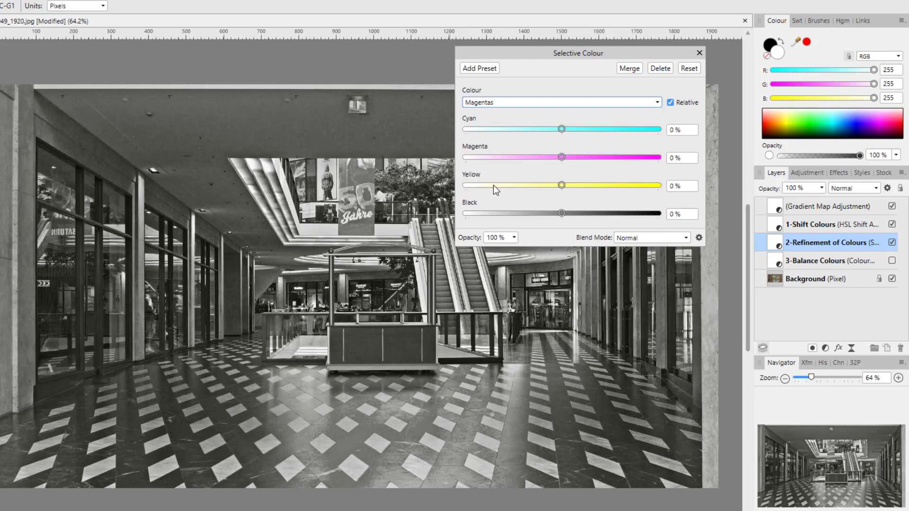
{"action": "left_click_drag", "start_coordinate": [563, 130], "coordinate": [561, 186]}
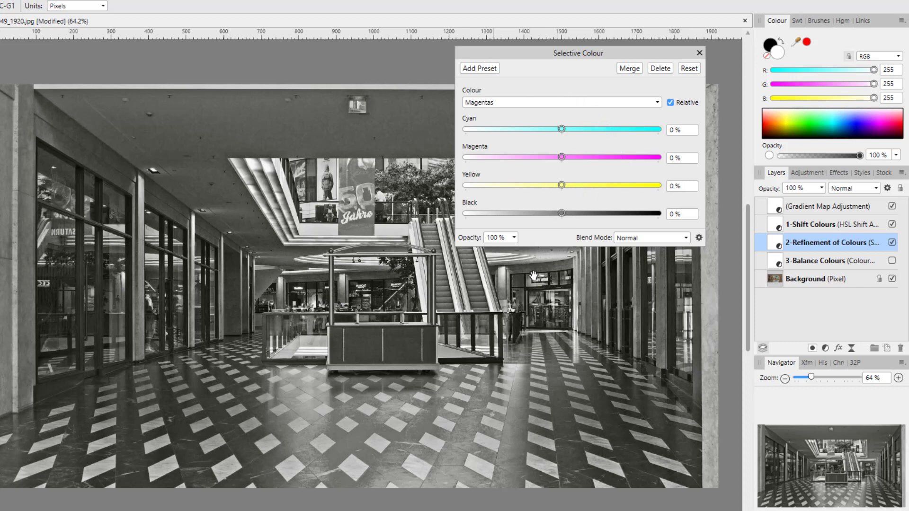
{"action": "left_click", "coordinate": [698, 52]}
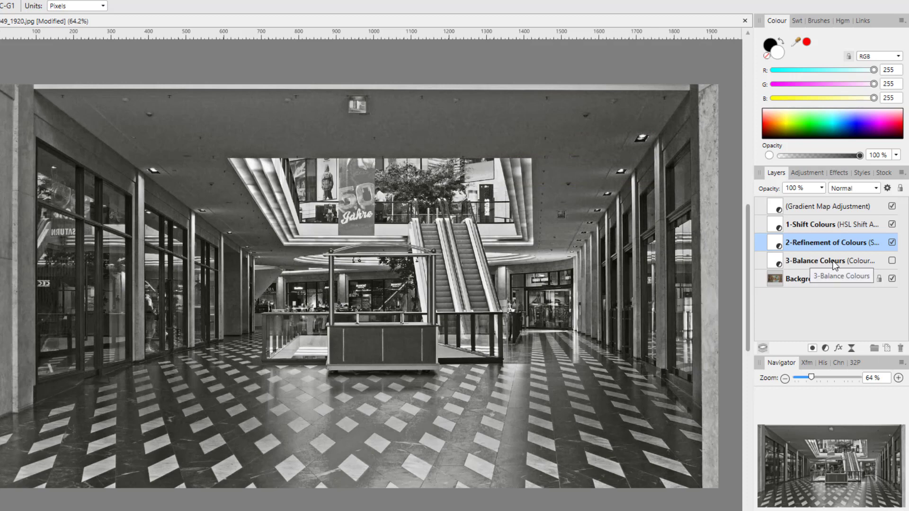
Step: Enable the 3-Balance Colours layer and set its midtones to 5% Magenta/Green and -67% Yellow/Blue
{"action": "left_click", "coordinate": [816, 260]}
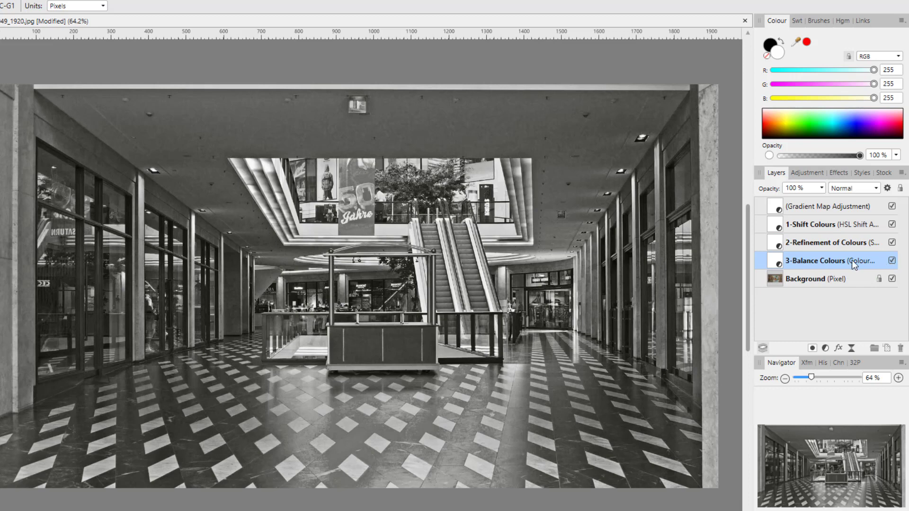
{"action": "double_click", "coordinate": [771, 262]}
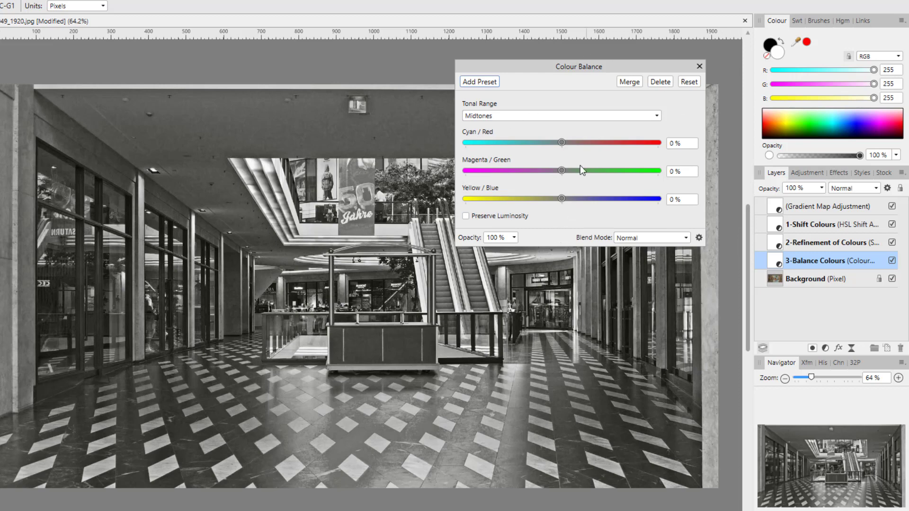
{"action": "left_click", "coordinate": [657, 116]}
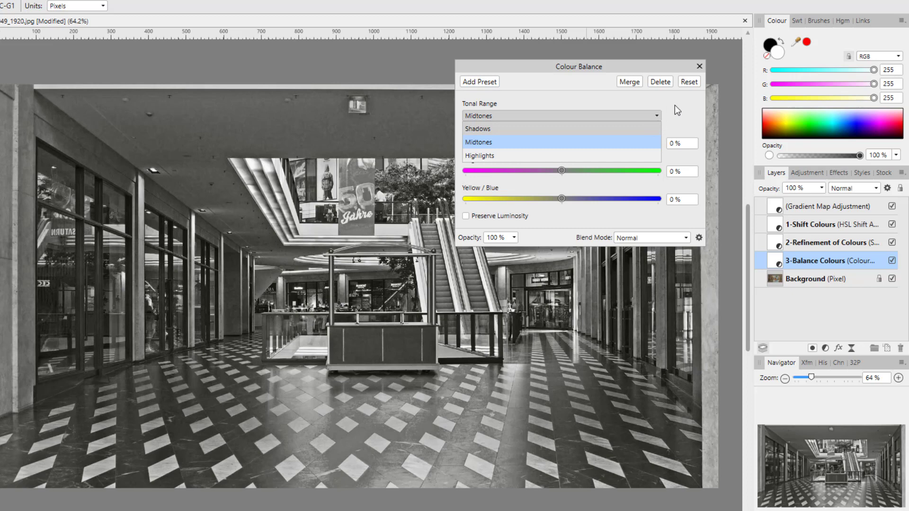
{"action": "left_click", "coordinate": [674, 105]}
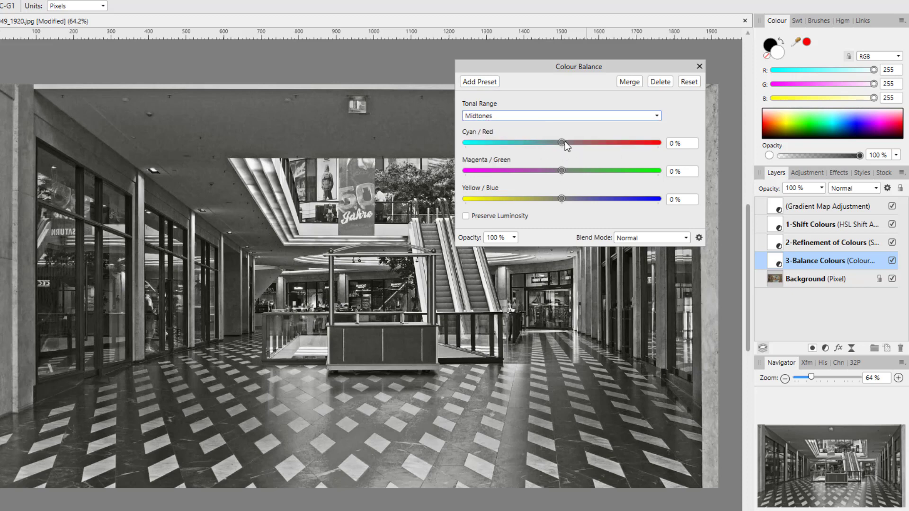
{"action": "left_click_drag", "start_coordinate": [564, 141], "coordinate": [526, 216]}
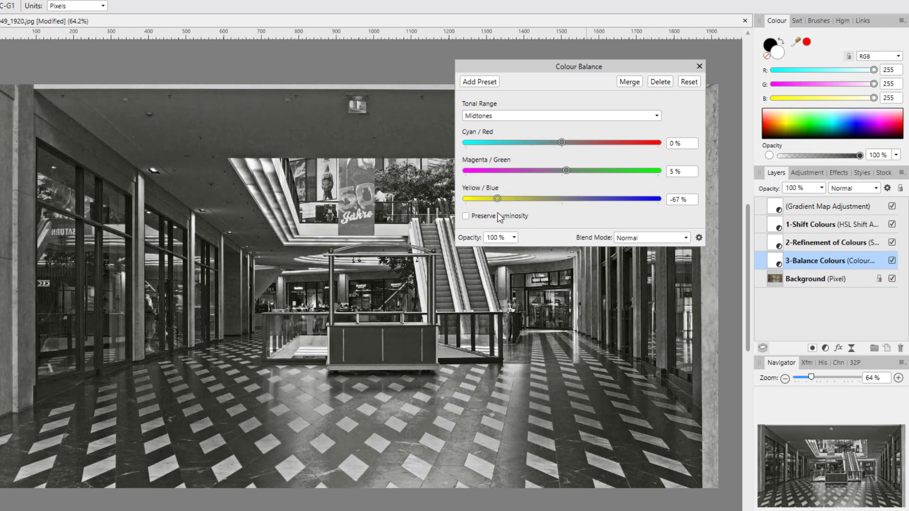
Step: Set the Colour Balance shadows to 3% Magenta/Green and -33% Yellow/Blue, keeping Cyan/Red at 0%
{"action": "left_click", "coordinate": [655, 117]}
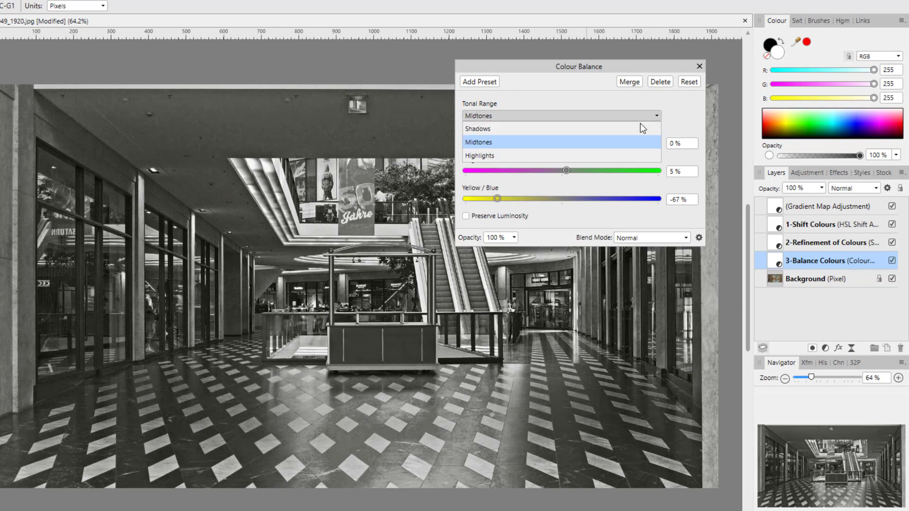
{"action": "left_click", "coordinate": [578, 129]}
{"action": "left_click_drag", "start_coordinate": [561, 198], "coordinate": [527, 211]}
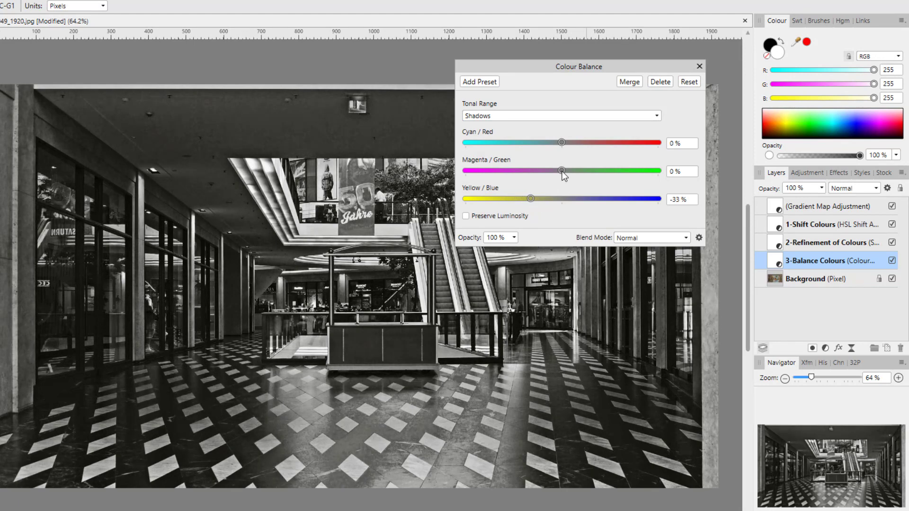
{"action": "mouse_move", "coordinate": [562, 173]}
{"action": "left_mouse_down"}
{"action": "mouse_move", "coordinate": [605, 172]}
{"action": "mouse_move", "coordinate": [535, 178]}
{"action": "mouse_move", "coordinate": [562, 179]}
{"action": "mouse_move", "coordinate": [542, 179]}
{"action": "mouse_move", "coordinate": [566, 188]}
{"action": "left_mouse_up"}
{"action": "mouse_move", "coordinate": [562, 142]}
{"action": "left_mouse_down"}
{"action": "mouse_move", "coordinate": [532, 145]}
{"action": "mouse_move", "coordinate": [577, 148]}
{"action": "left_mouse_up"}
Step: Set the Colour Balance highlights to -11% Magenta/Green and 45% Yellow/Blue, and close the settings
{"action": "left_click", "coordinate": [658, 116]}
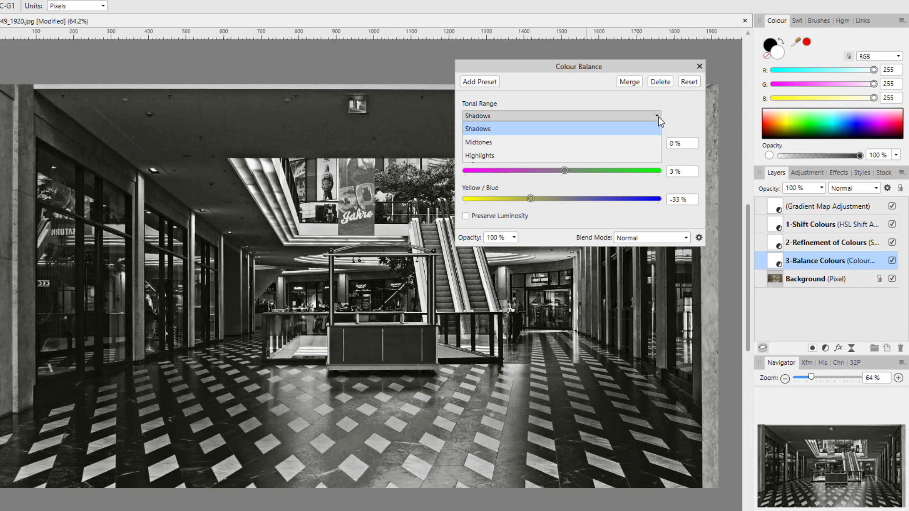
{"action": "left_click", "coordinate": [527, 161]}
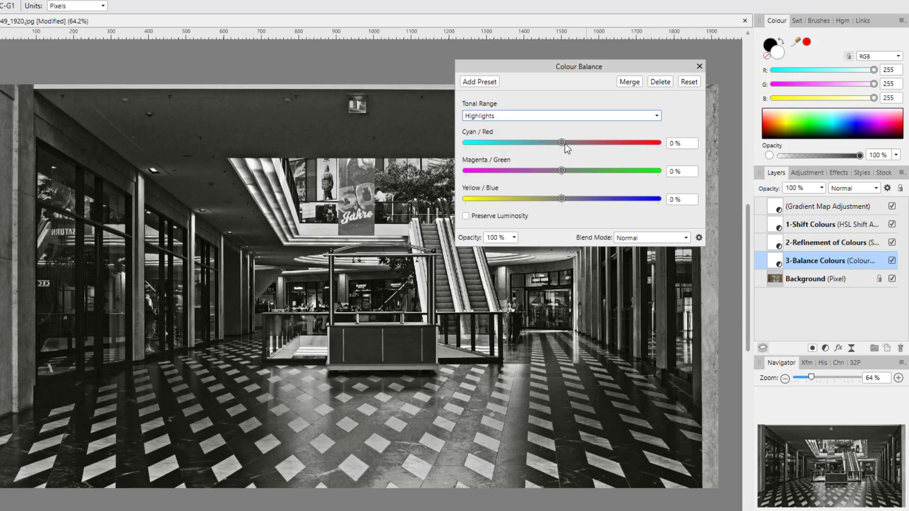
{"action": "left_click_drag", "start_coordinate": [564, 143], "coordinate": [606, 203]}
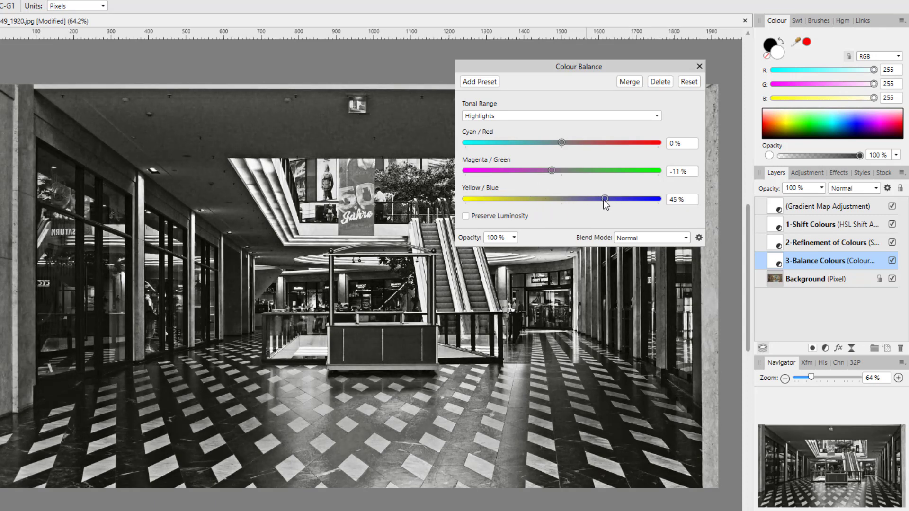
{"action": "left_click", "coordinate": [698, 68]}
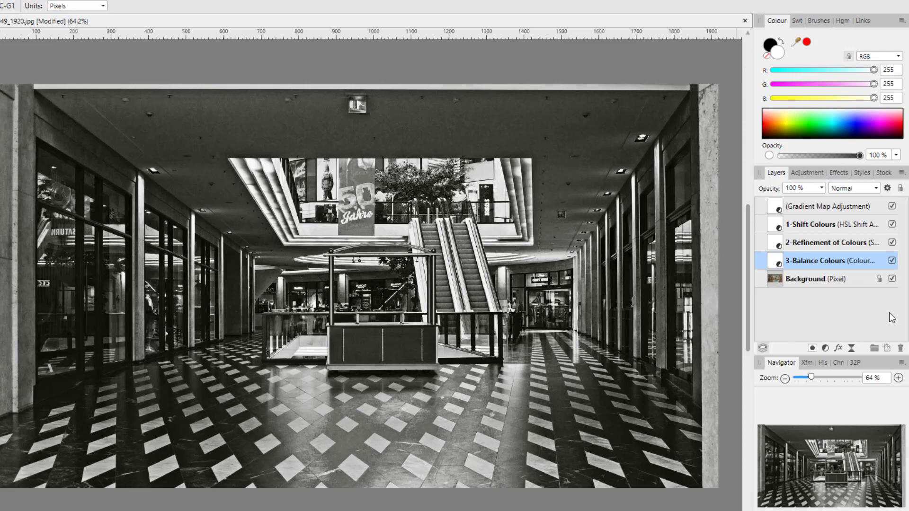
Step: Compare the photo without and with the three numbered colour adjustment layers by hiding them all and re-enabling them one by one
{"action": "left_click", "coordinate": [892, 260]}
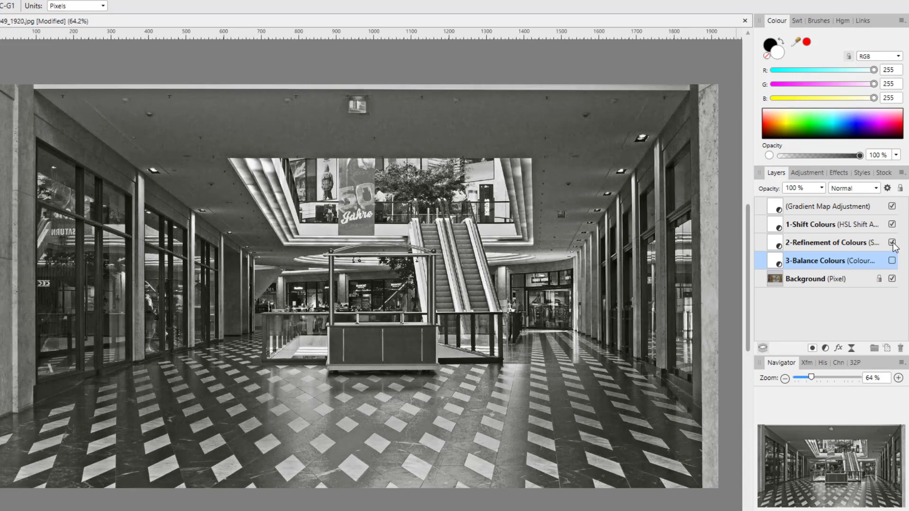
{"action": "left_click", "coordinate": [892, 242]}
{"action": "left_click", "coordinate": [892, 225]}
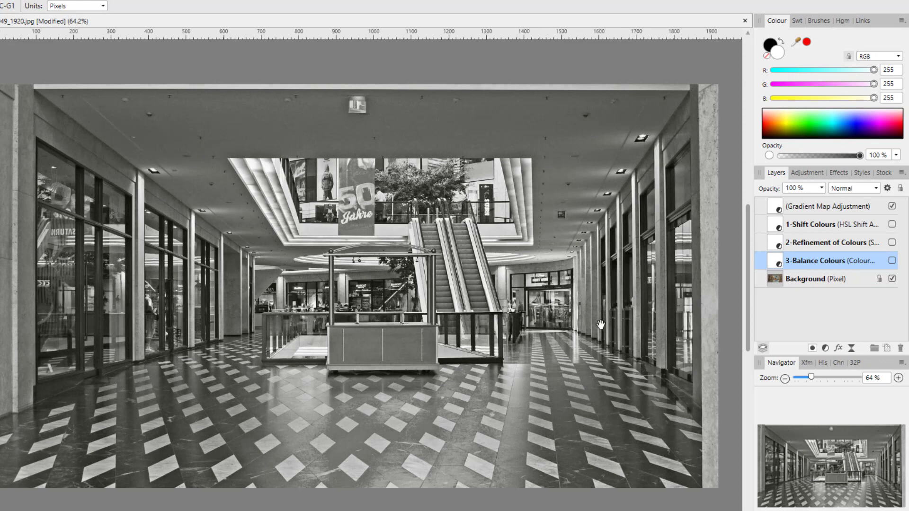
{"action": "left_click", "coordinate": [891, 225]}
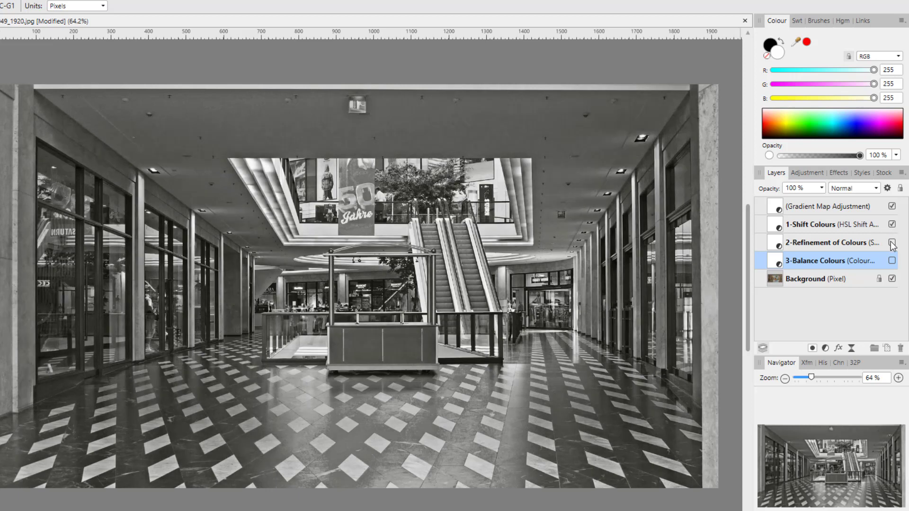
{"action": "left_click", "coordinate": [891, 242]}
{"action": "left_click", "coordinate": [891, 260]}
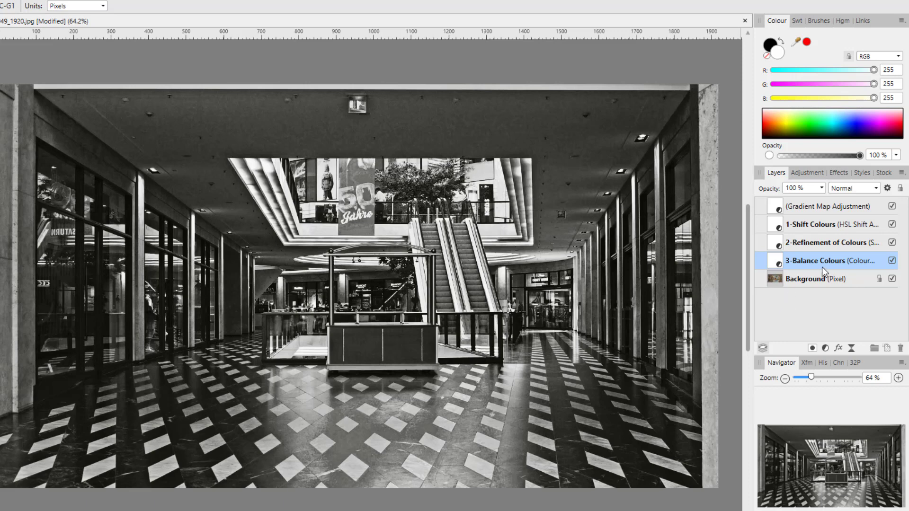
Step: Move the middle grey stop of the Gradient Map adjustment to position 40% and close its settings
{"action": "mouse_move", "coordinate": [793, 209]}
{"action": "left_mouse_down"}
{"action": "mouse_move", "coordinate": [783, 210]}
{"action": "mouse_move", "coordinate": [790, 208]}
{"action": "left_mouse_up"}
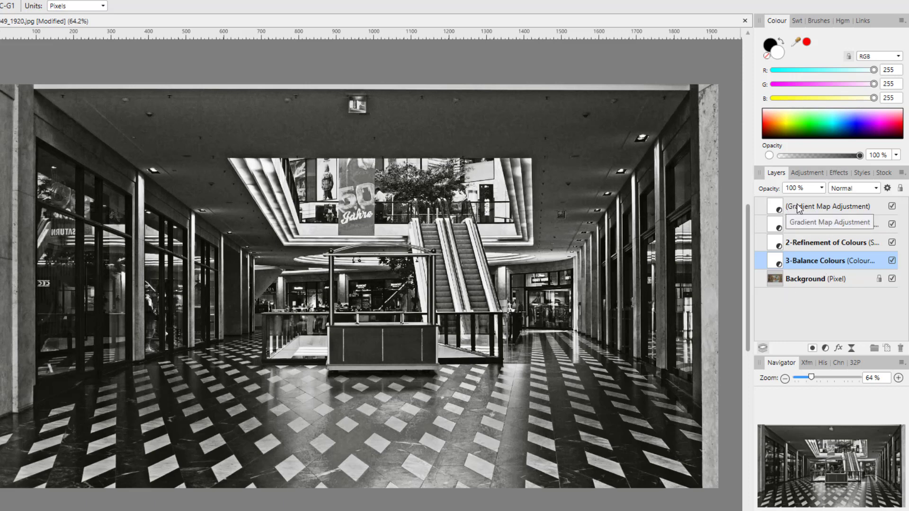
{"action": "double_click", "coordinate": [798, 204]}
{"action": "double_click", "coordinate": [774, 210]}
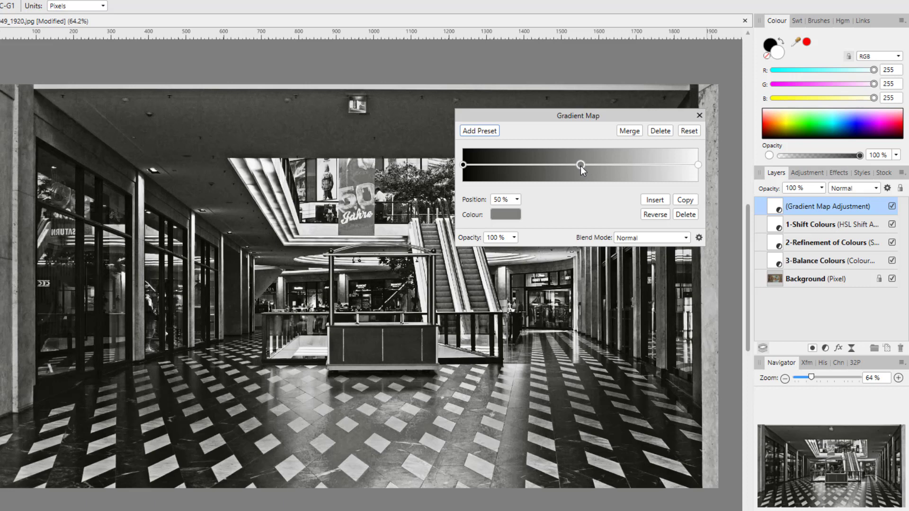
{"action": "left_click_drag", "start_coordinate": [579, 165], "coordinate": [558, 185]}
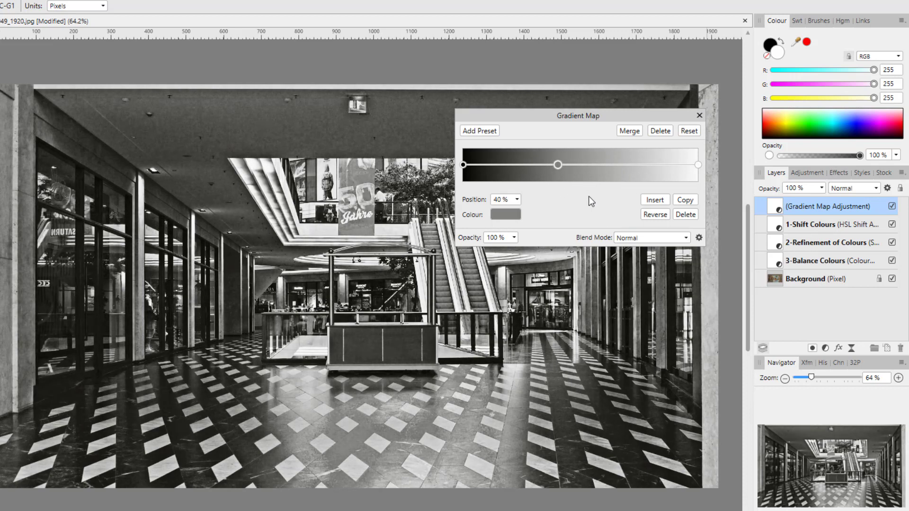
{"action": "left_click", "coordinate": [698, 116]}
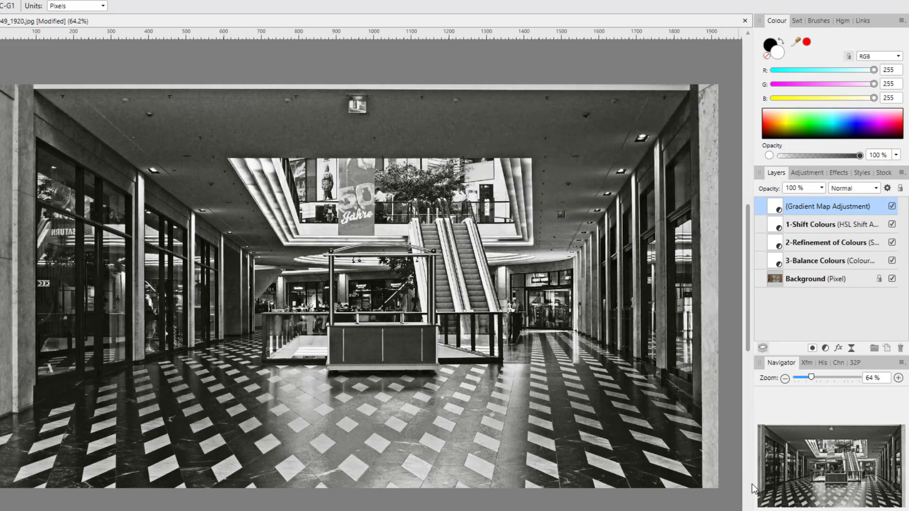